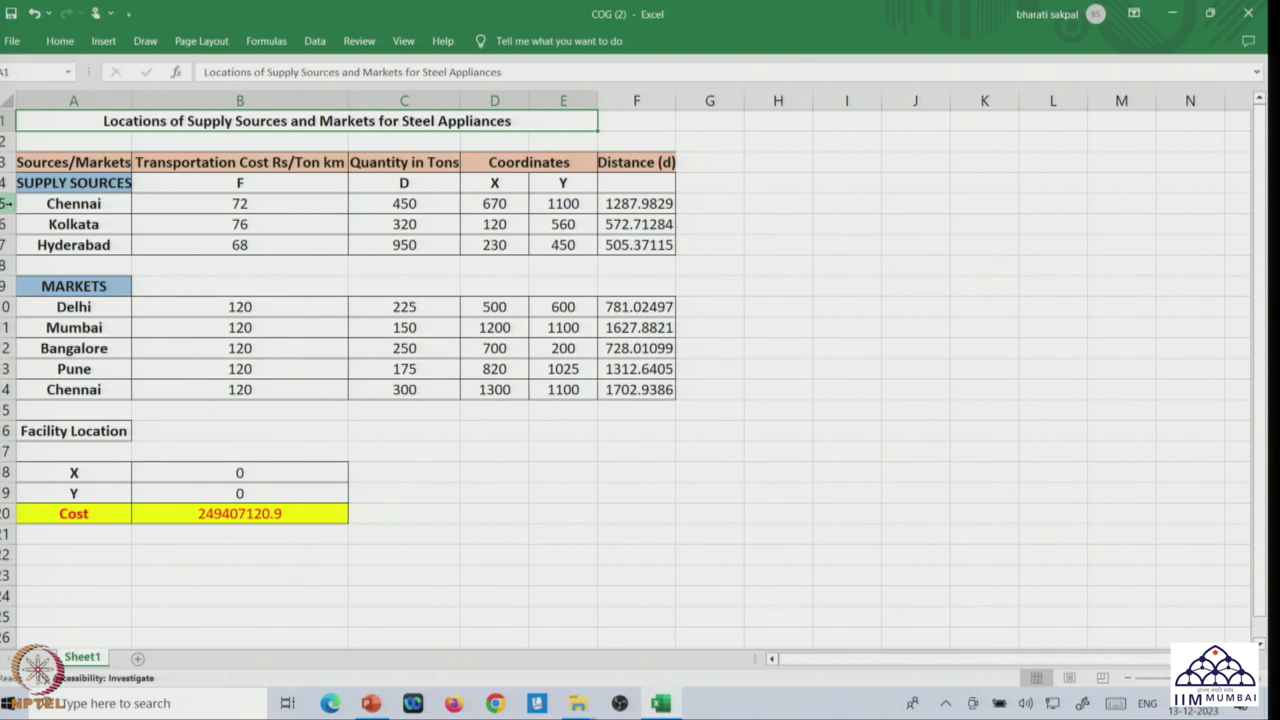
click(77, 178)
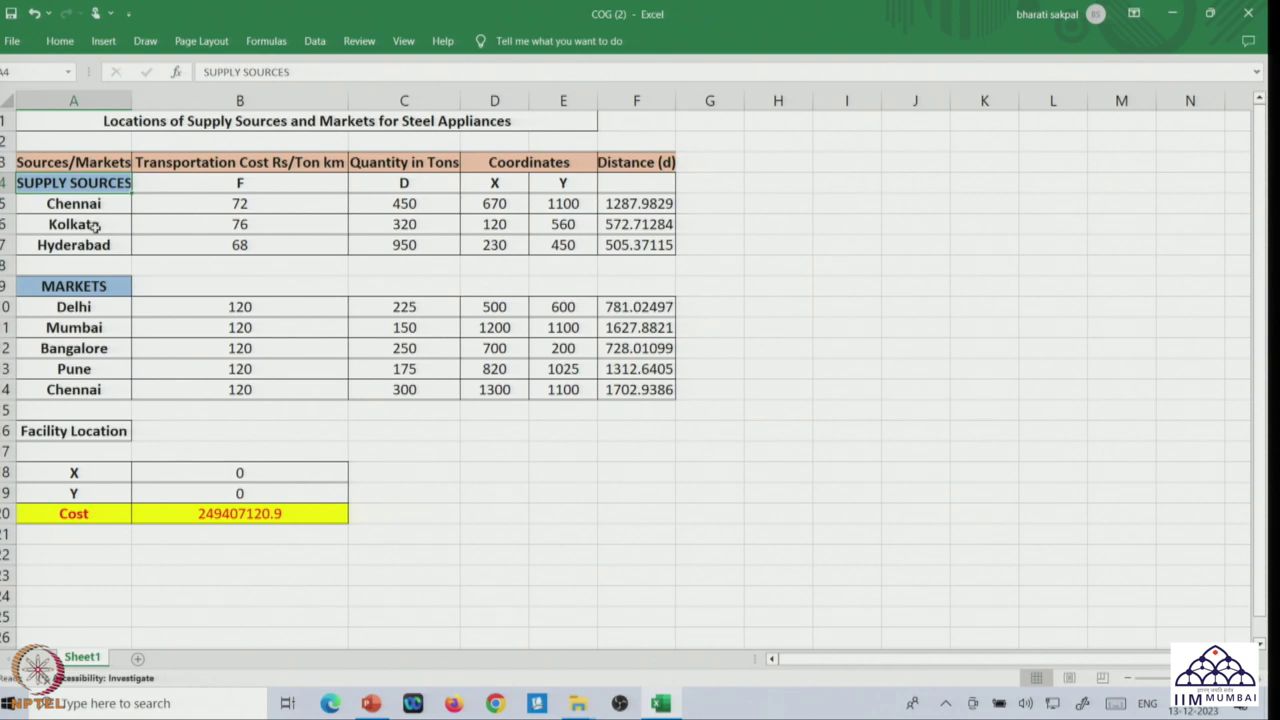
click(61, 204)
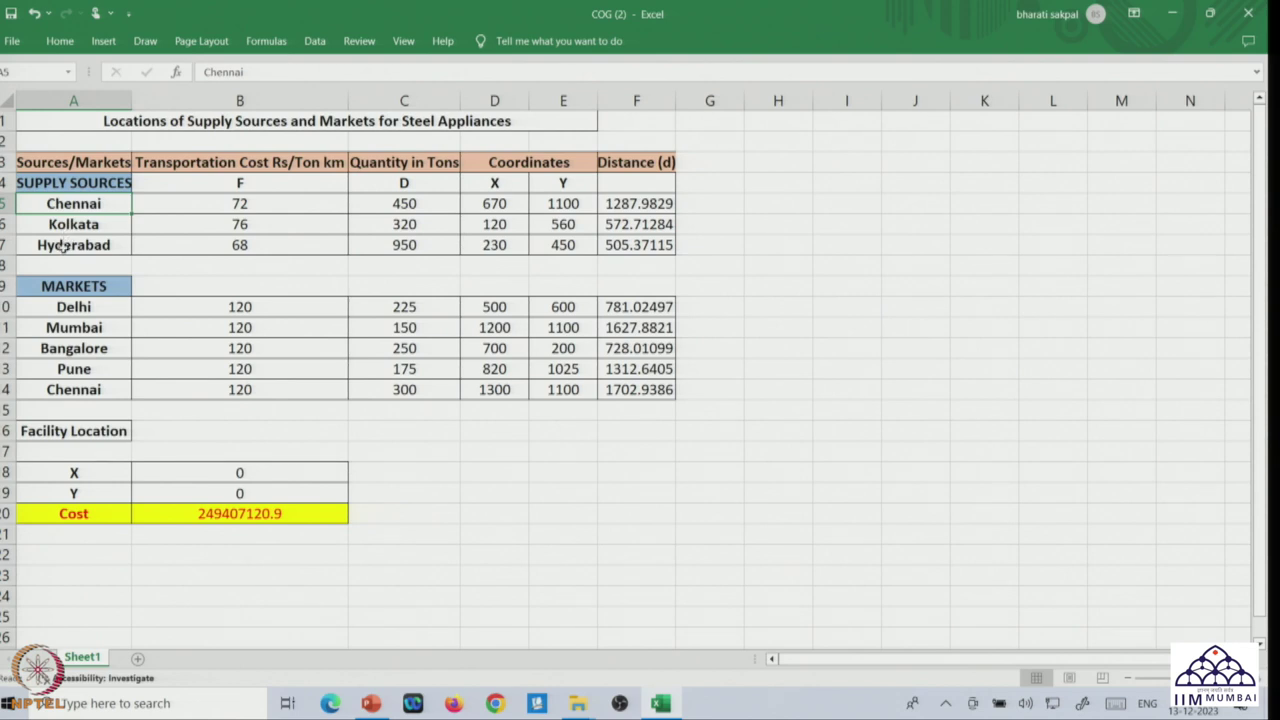
click(232, 189)
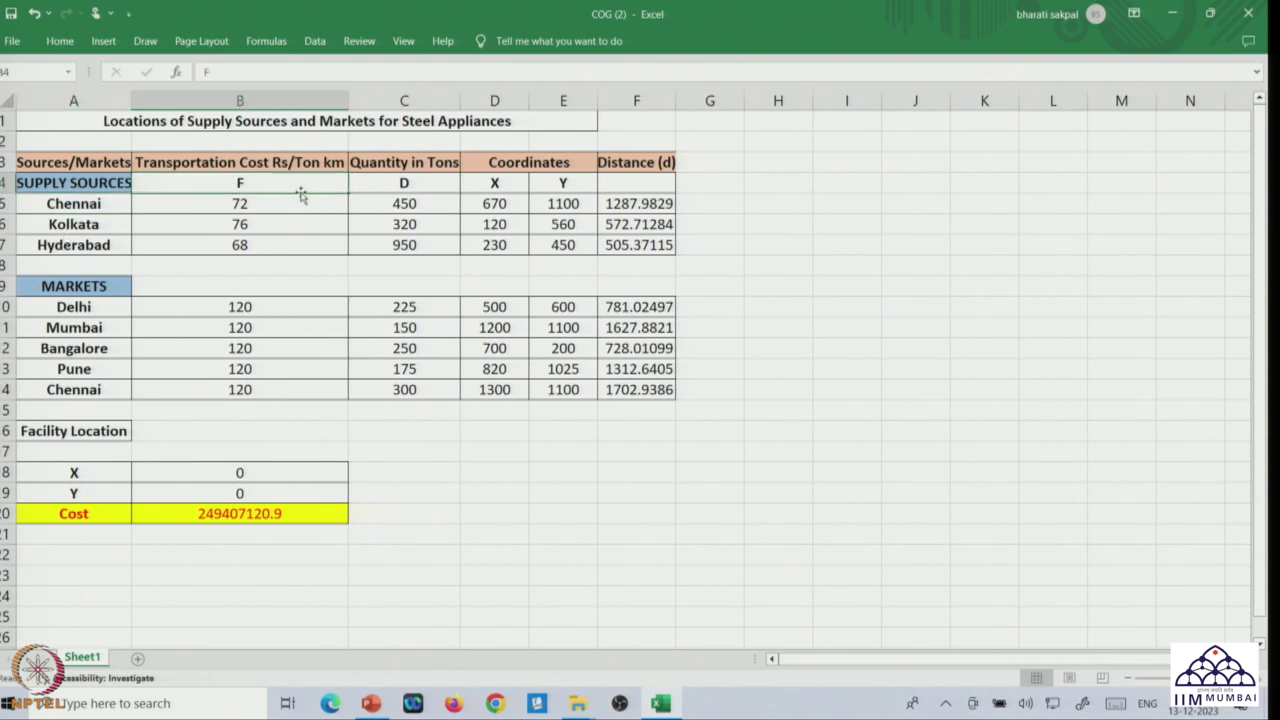
click(286, 205)
click(308, 224)
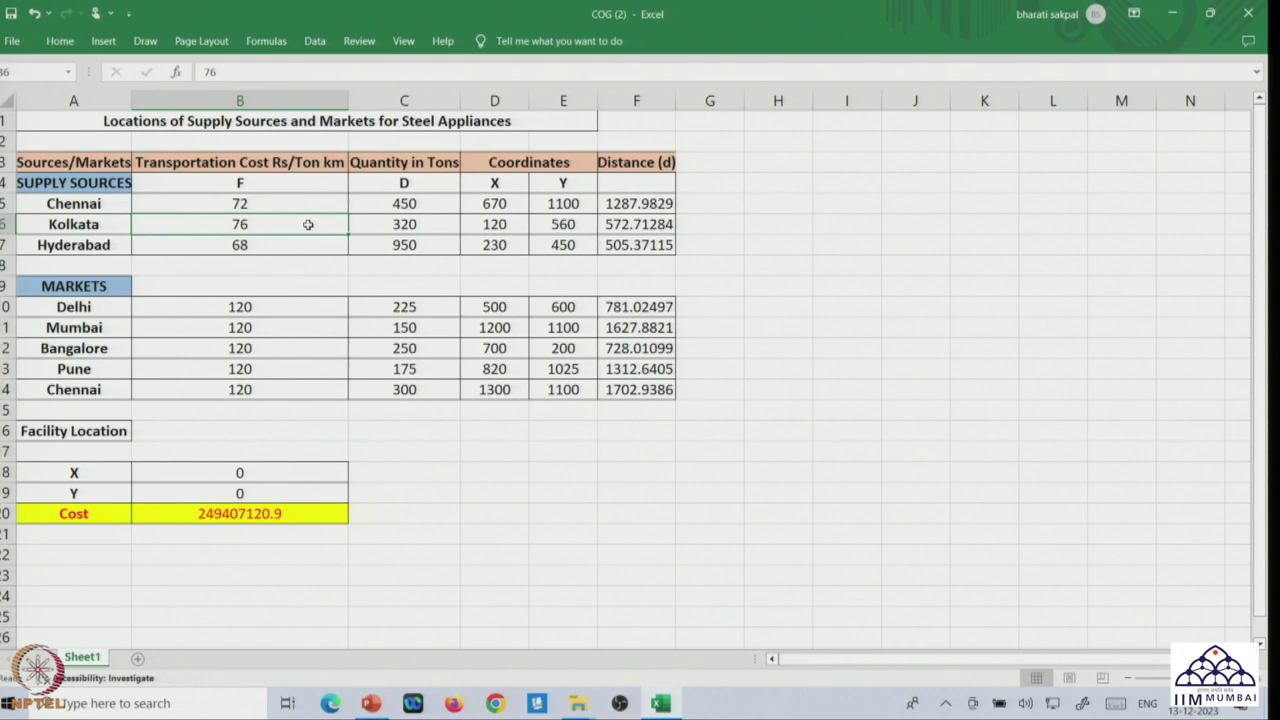
click(440, 184)
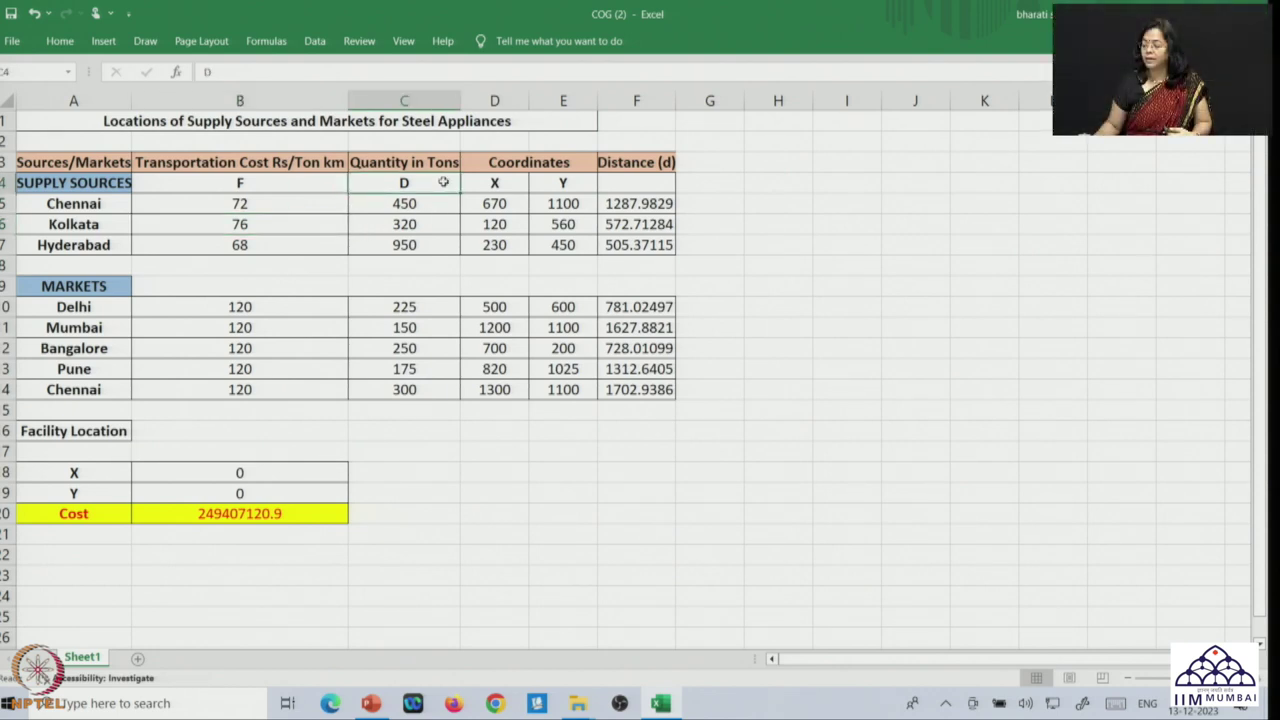
click(426, 204)
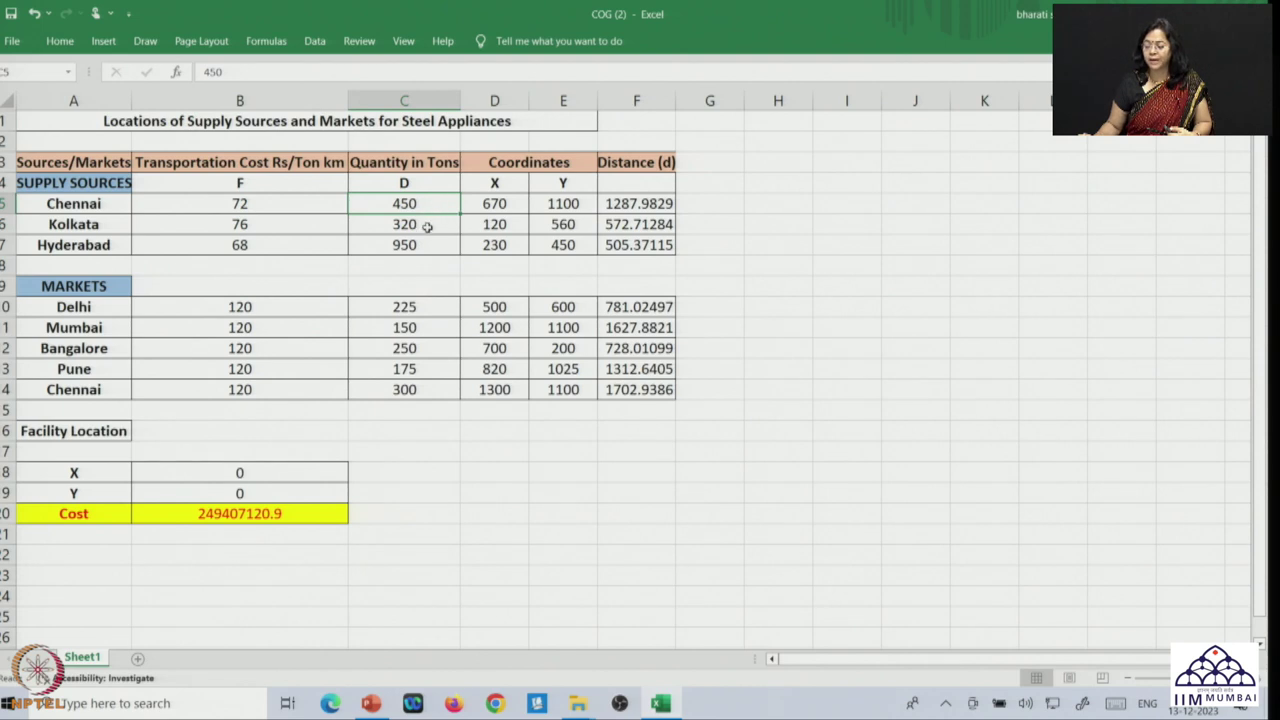
click(426, 226)
click(432, 250)
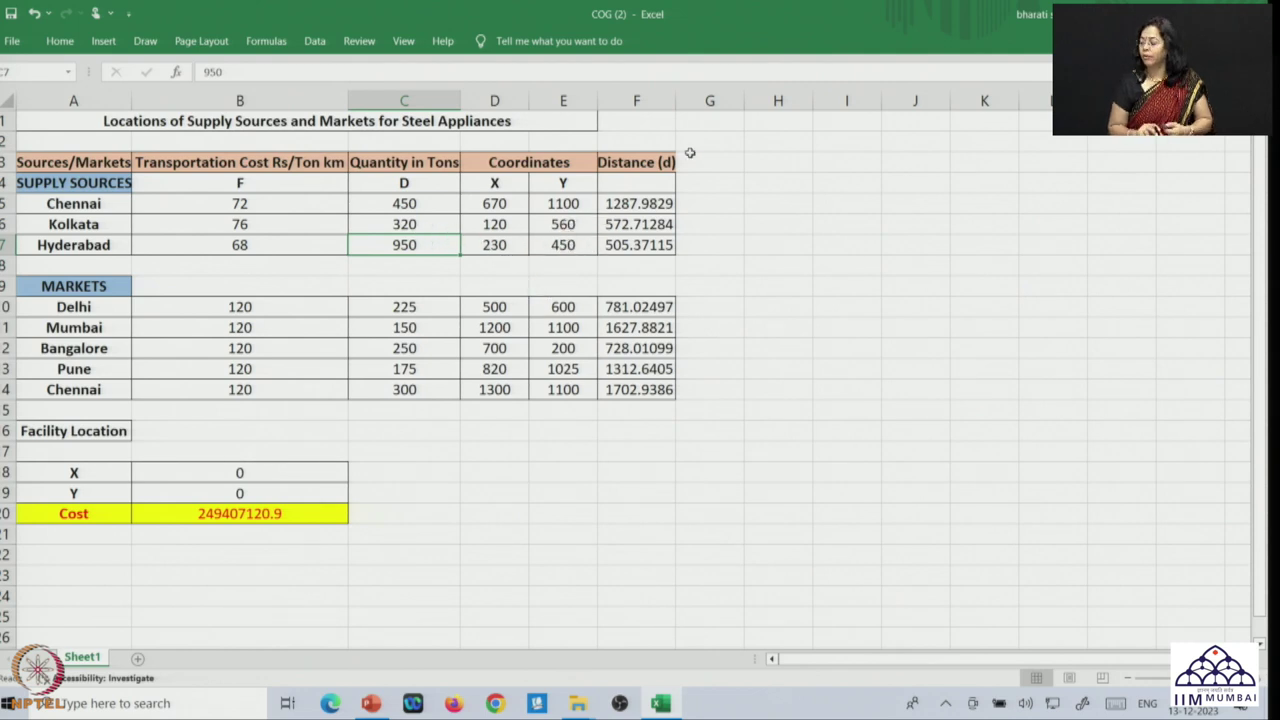
click(621, 203)
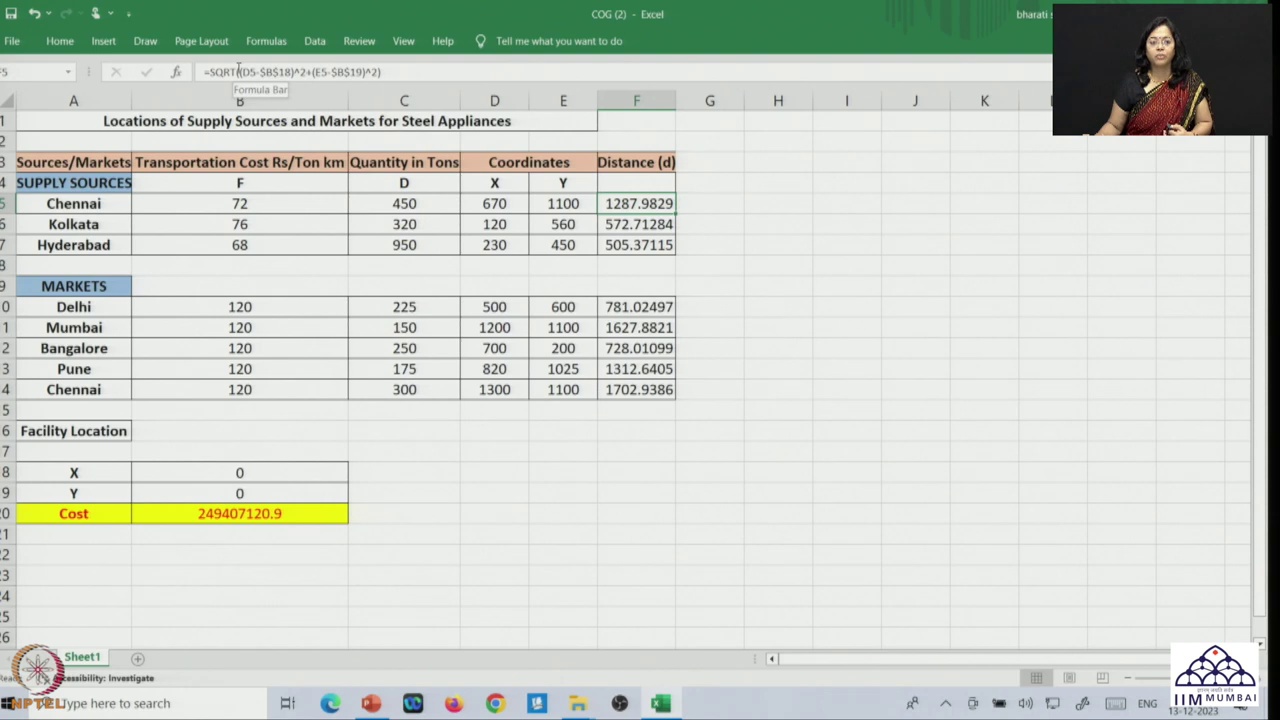
click(645, 227)
click(646, 250)
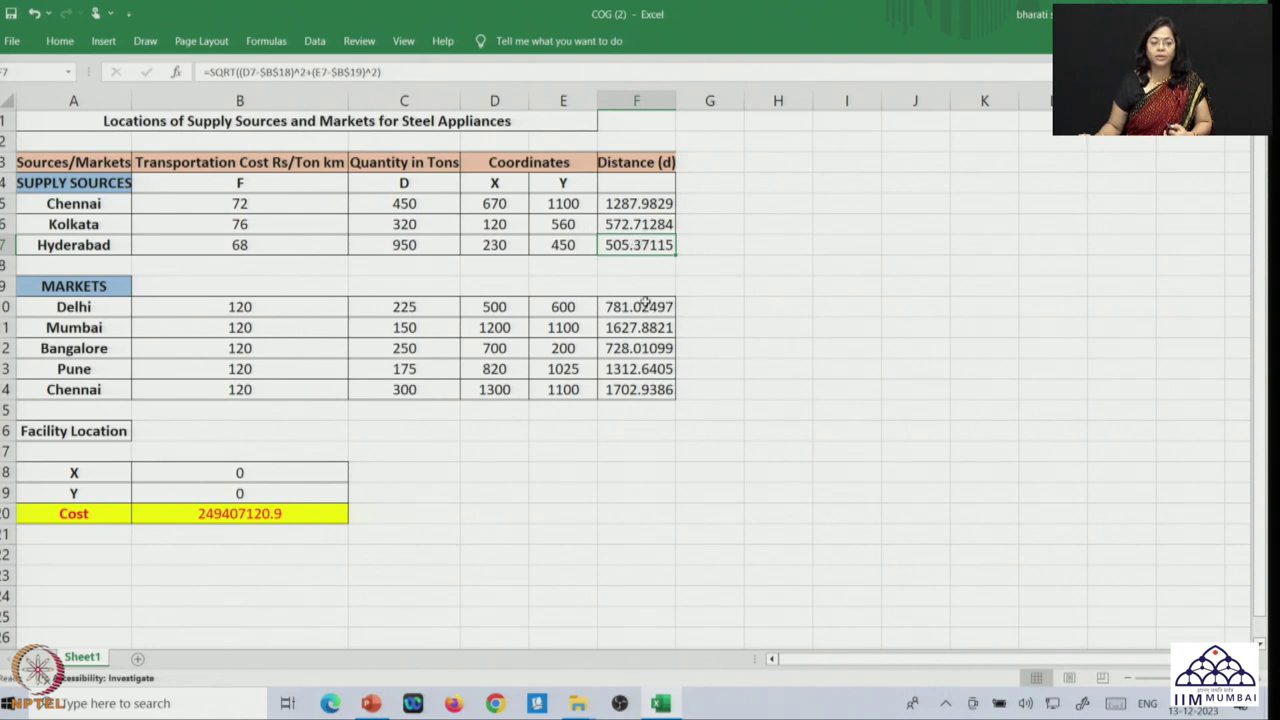
click(73, 304)
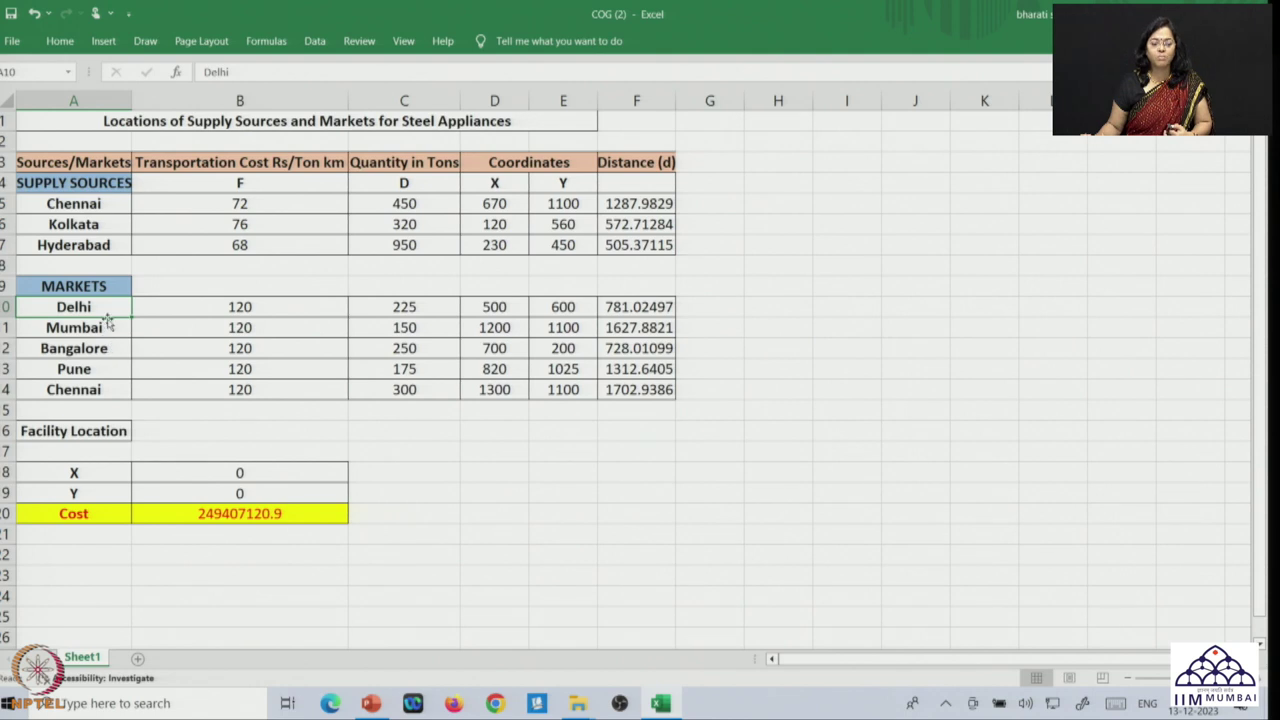
click(240, 310)
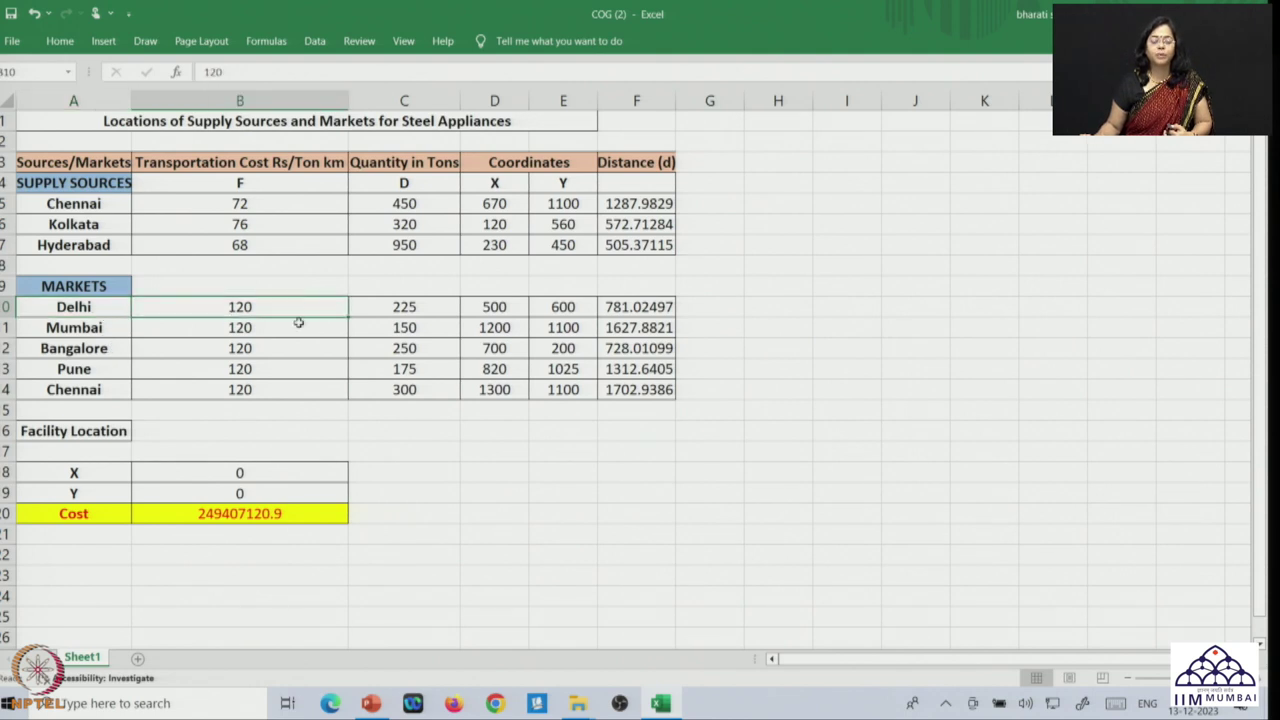
click(397, 308)
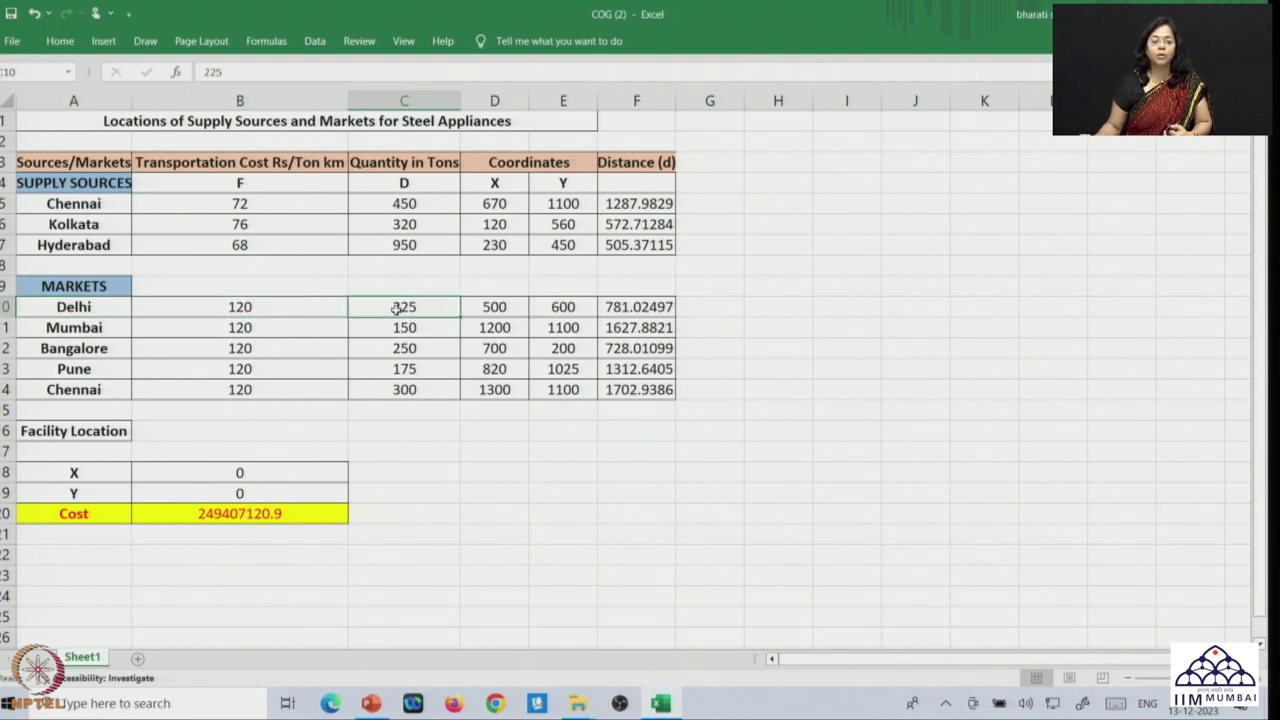
click(497, 309)
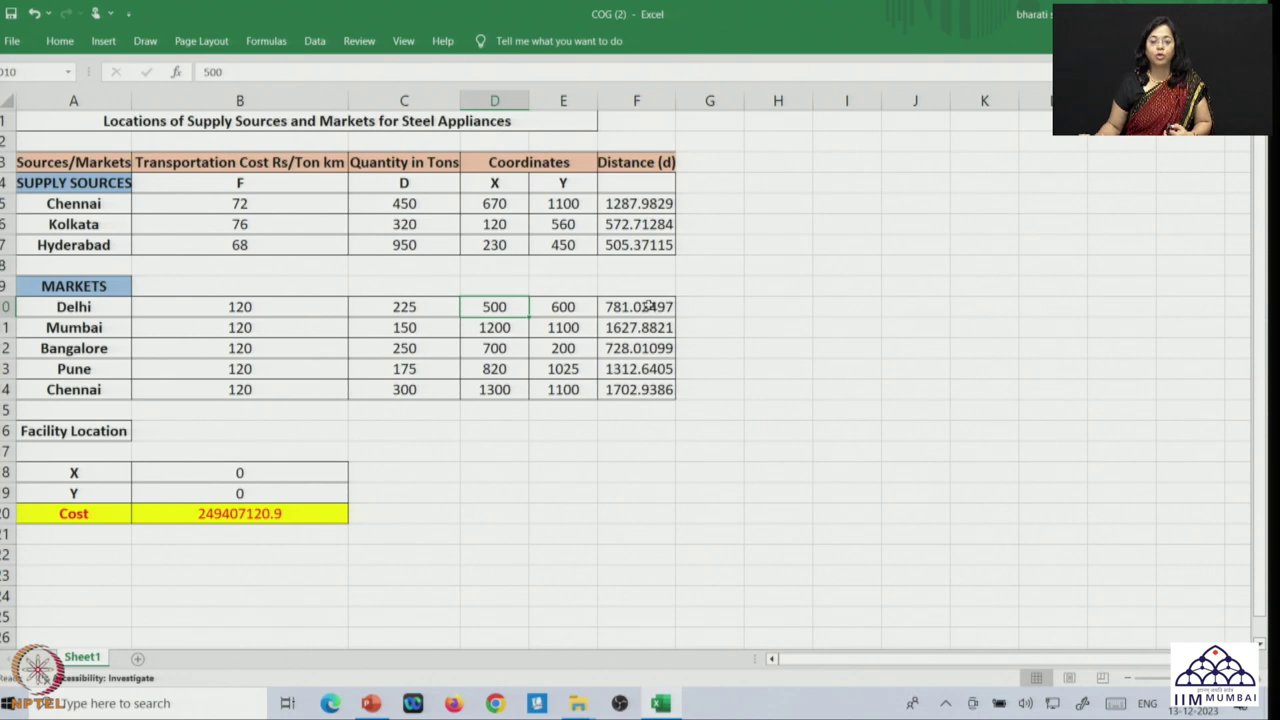
click(648, 306)
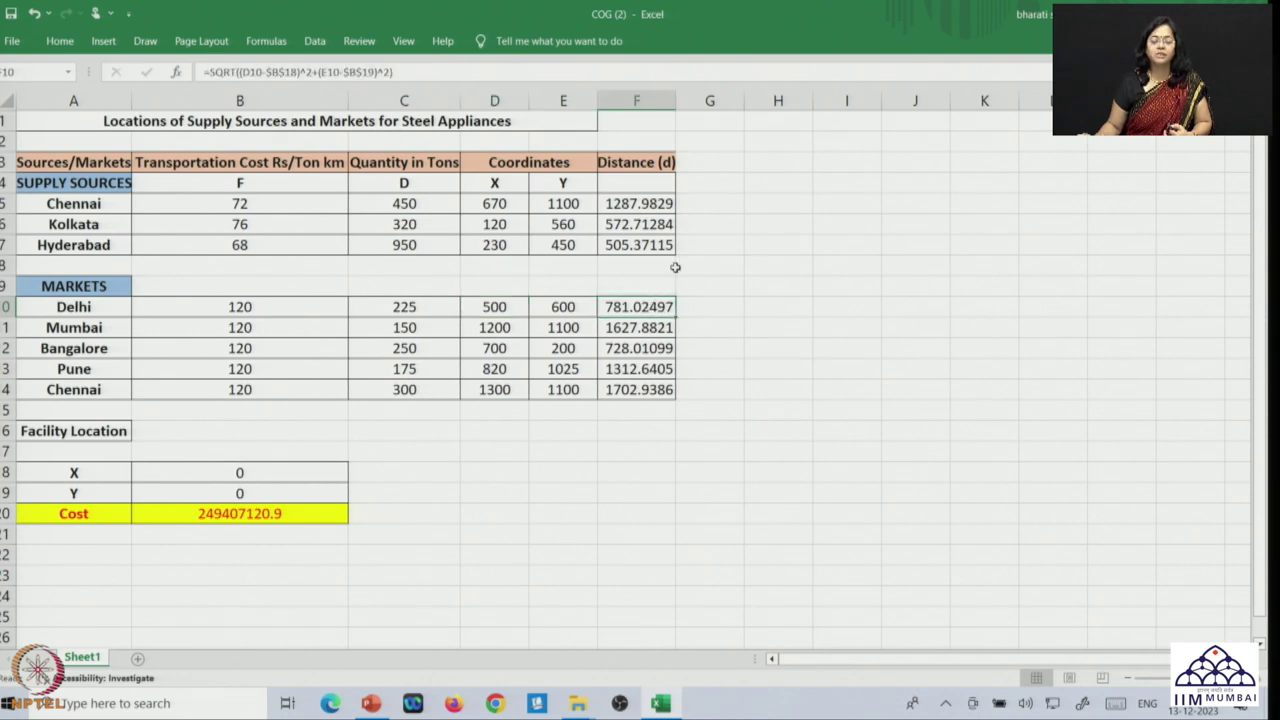
click(231, 513)
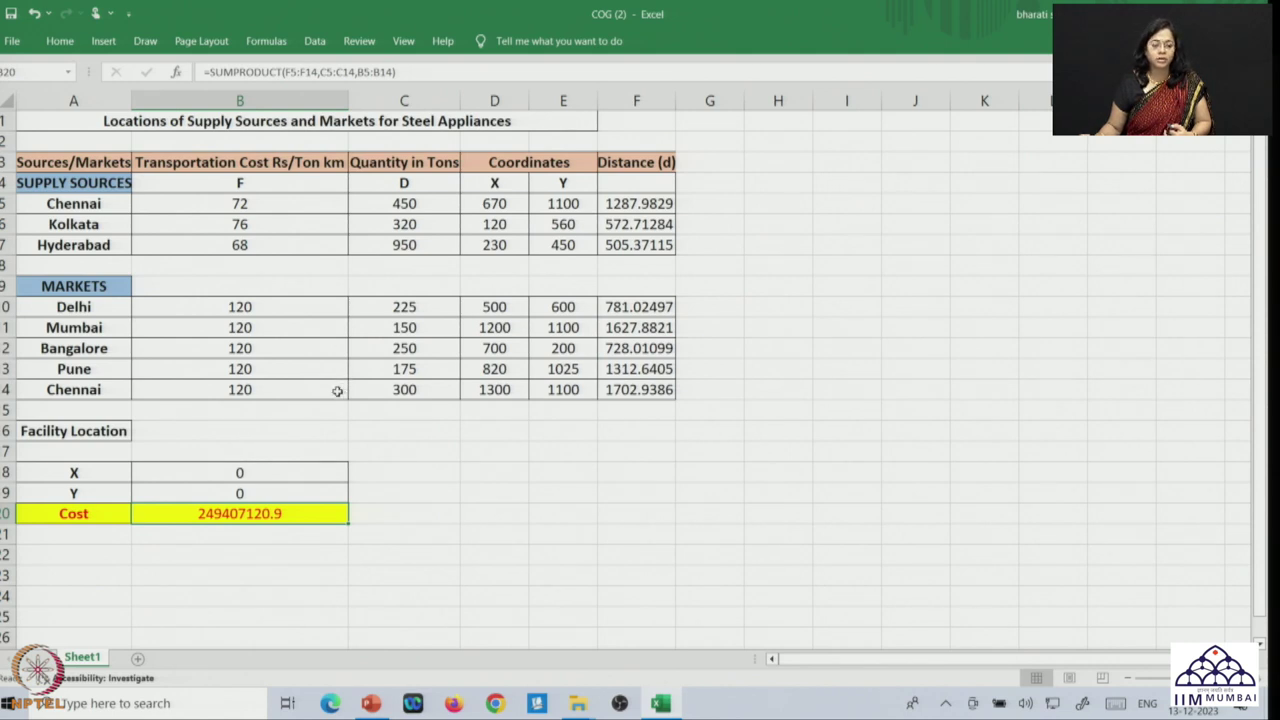
click(253, 490)
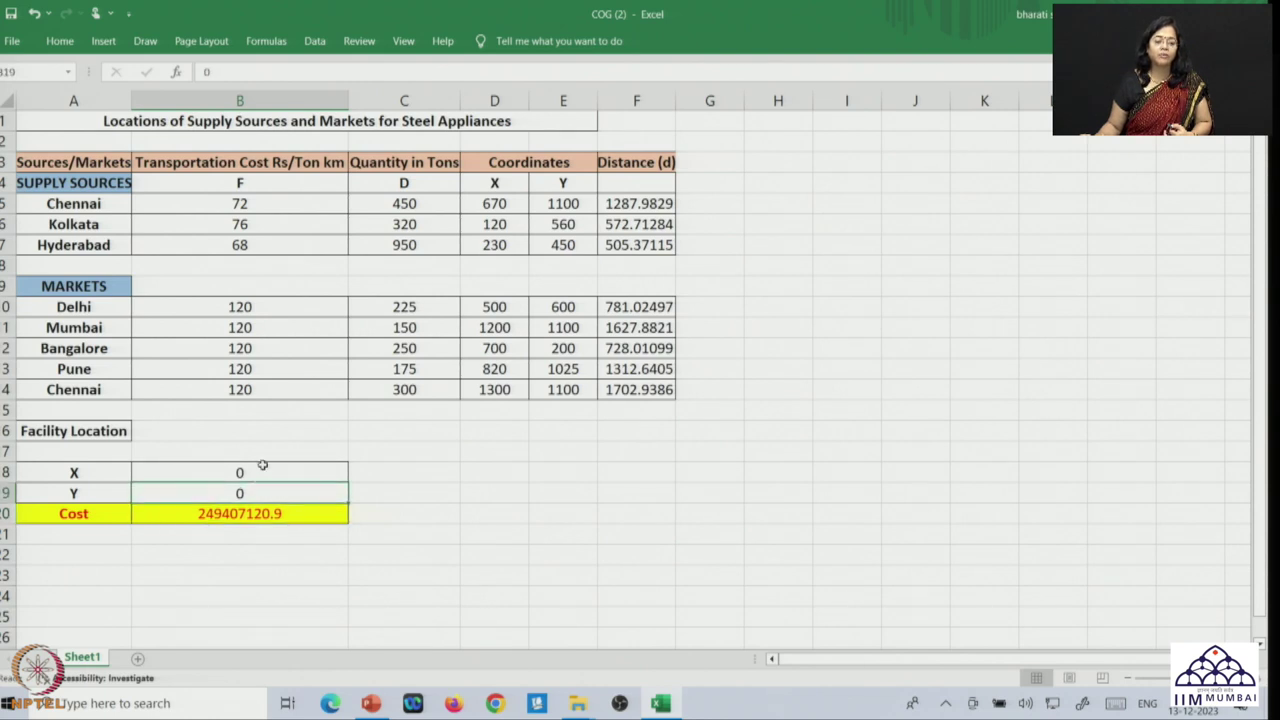
click(262, 470)
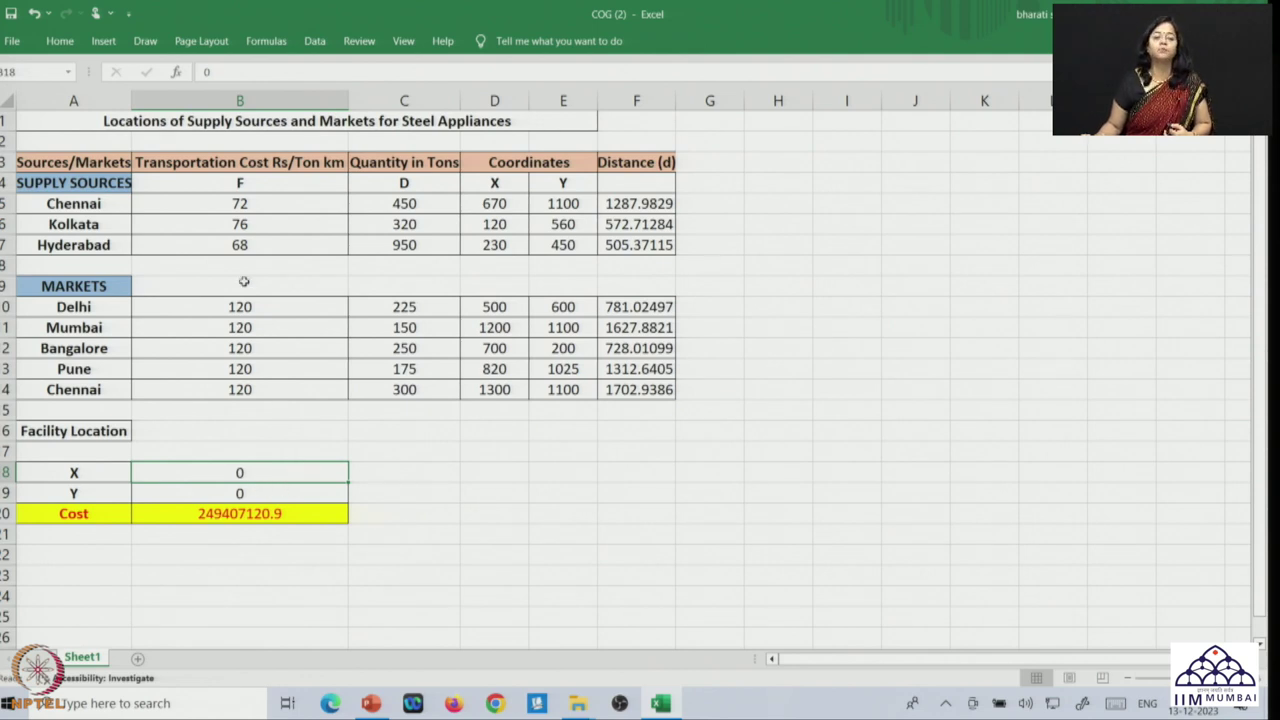
Open Solver and set it to minimize Cost in B20 by changing B18:B19.
click(314, 41)
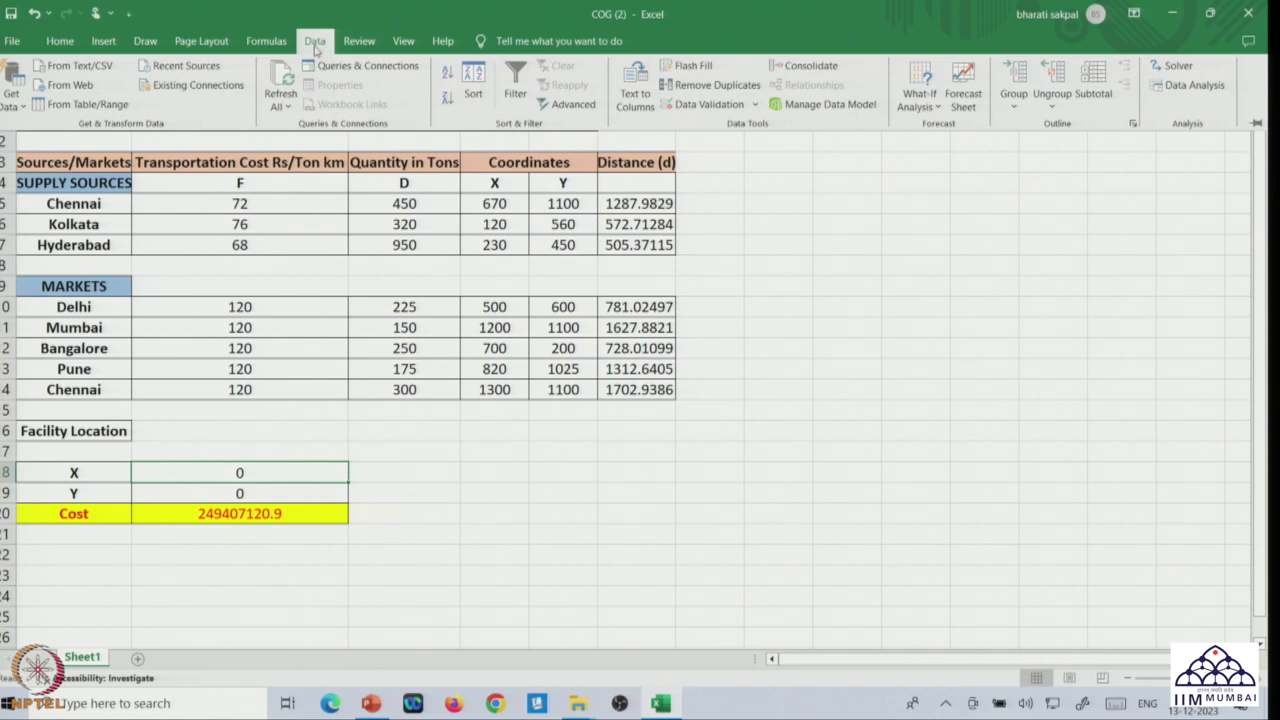
click(1177, 68)
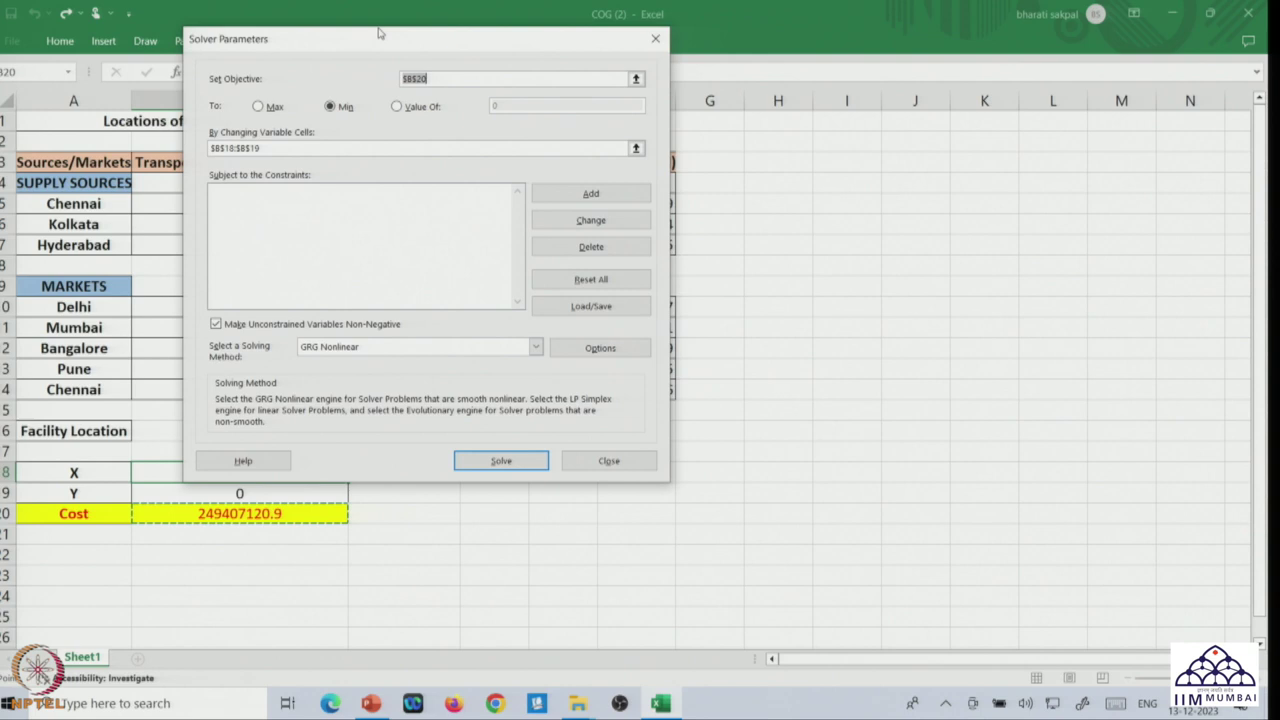
drag(387, 42, 943, 126)
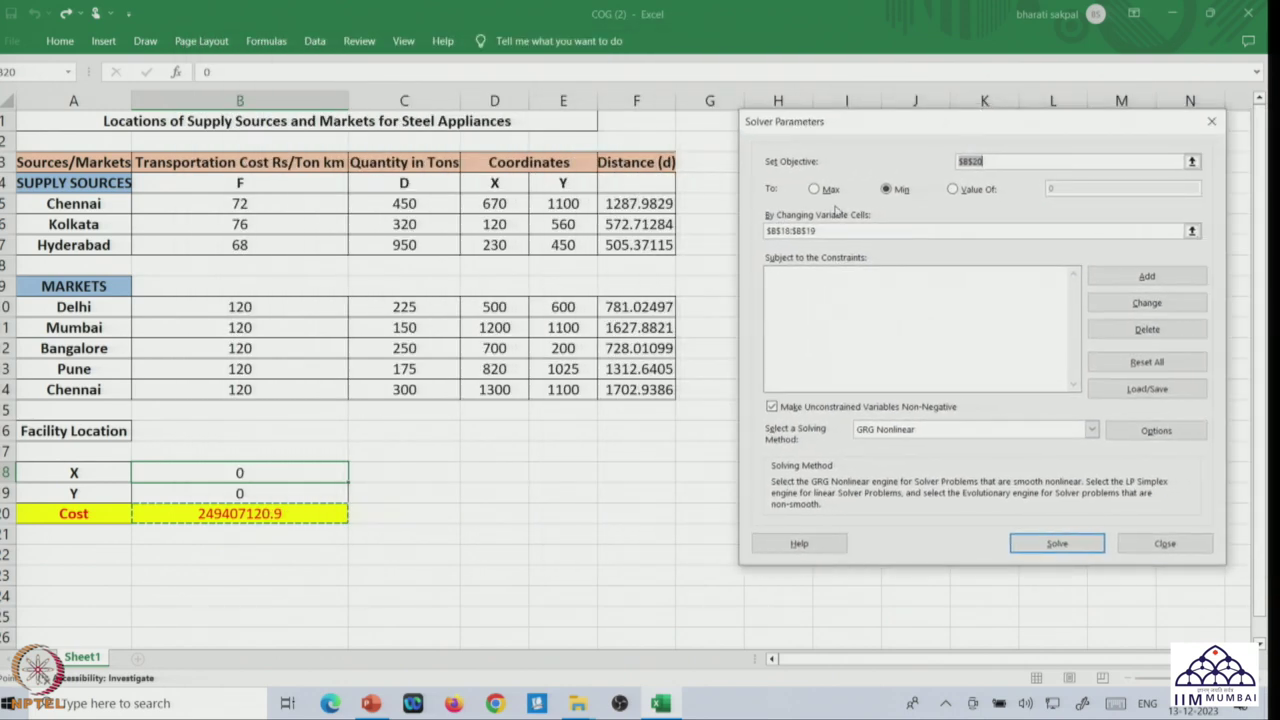
click(999, 161)
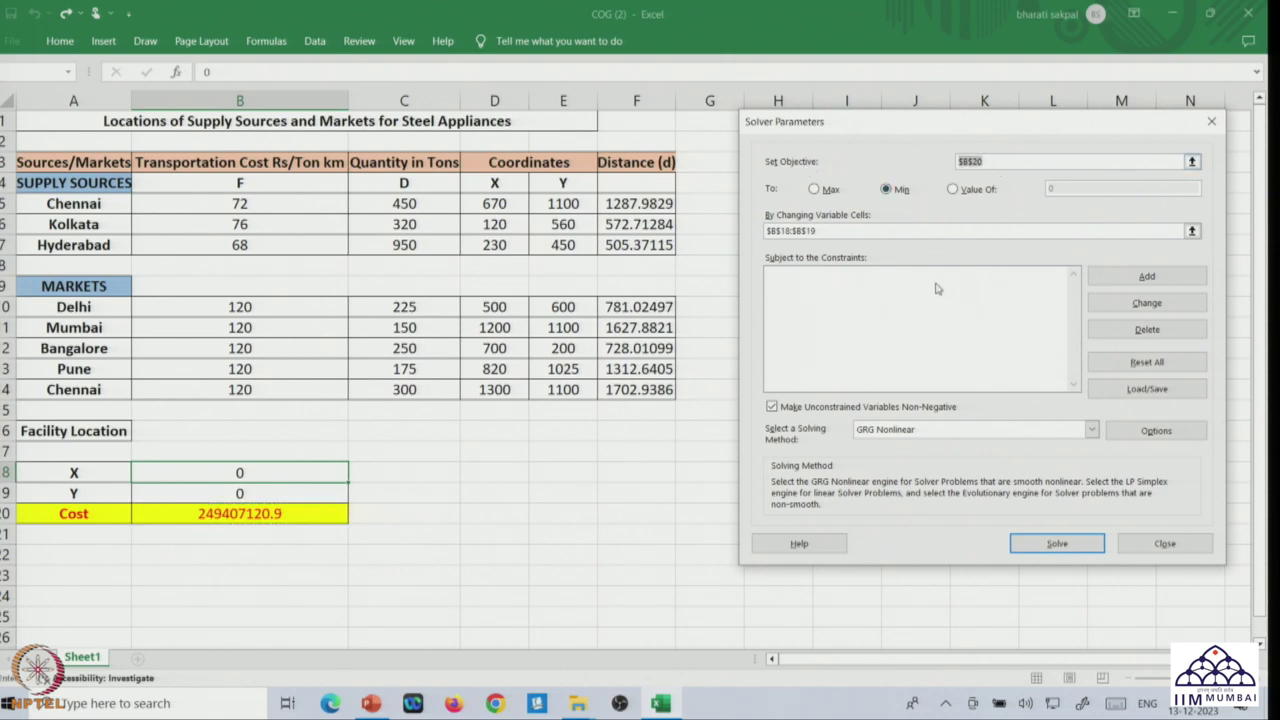
click(231, 514)
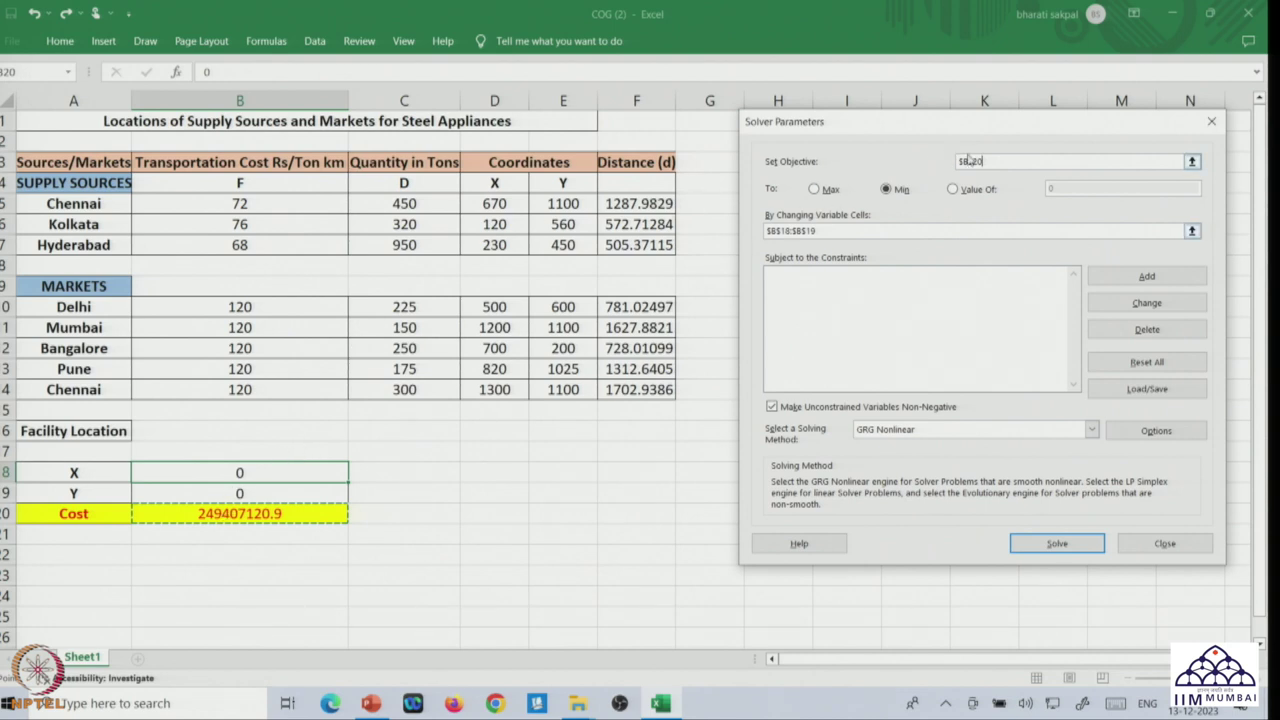
click(900, 192)
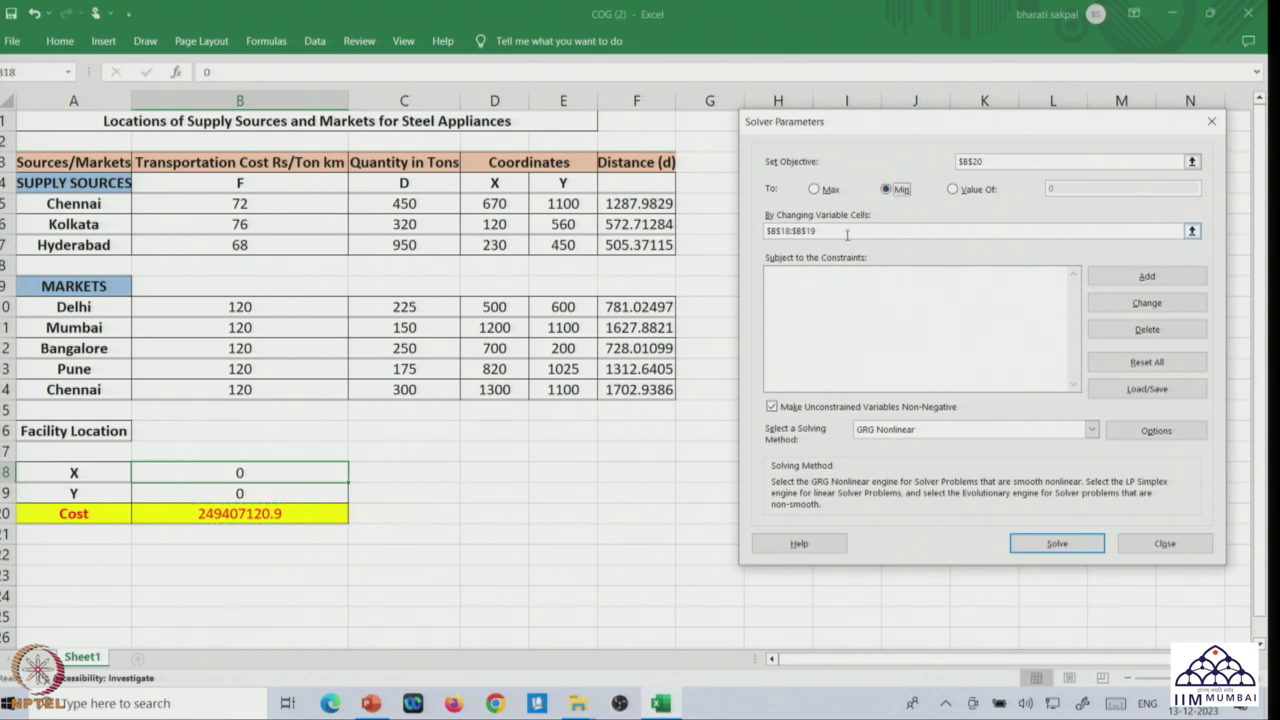
click(846, 234)
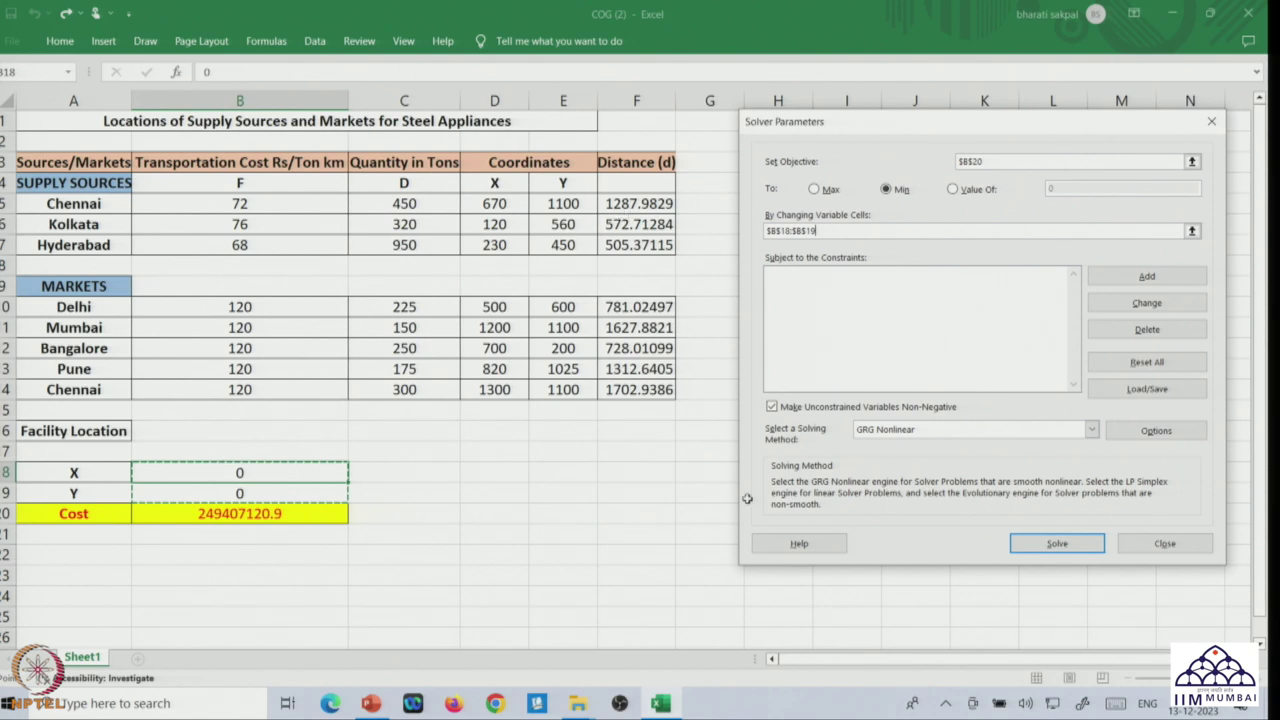
Keep GRG Nonlinear as the Solver solving method.
click(955, 430)
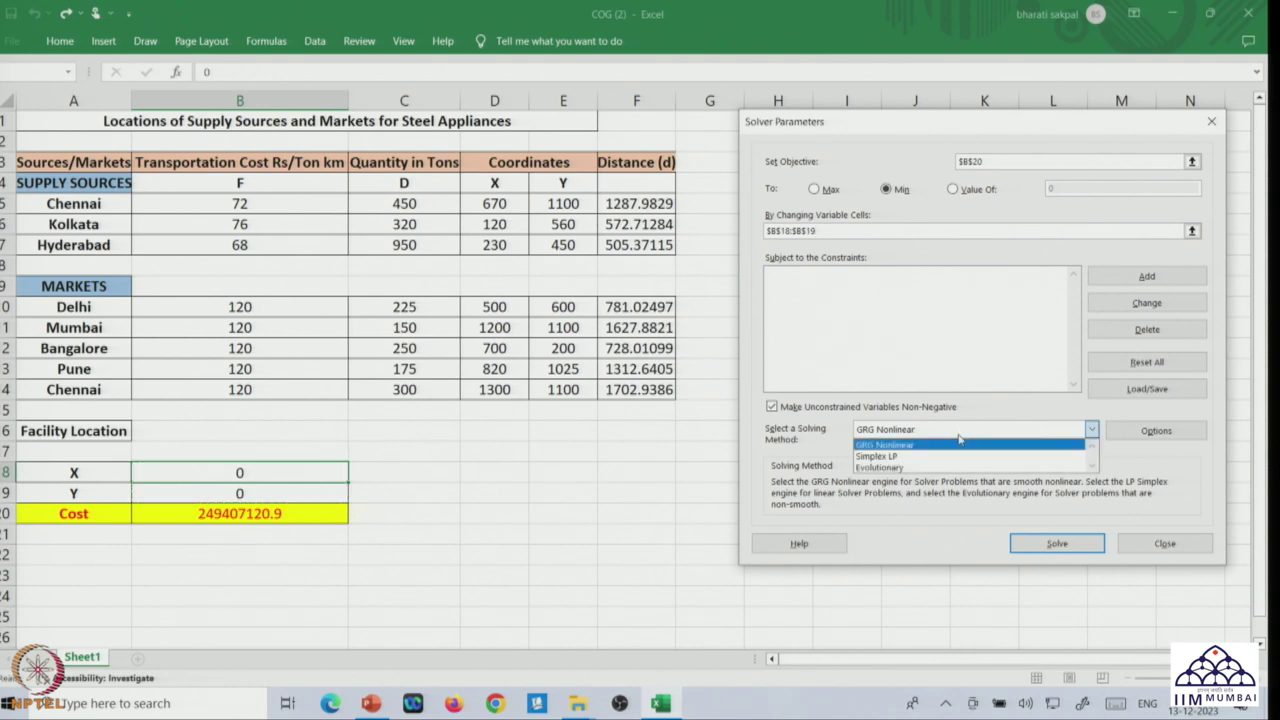
click(958, 437)
click(958, 437)
click(958, 437)
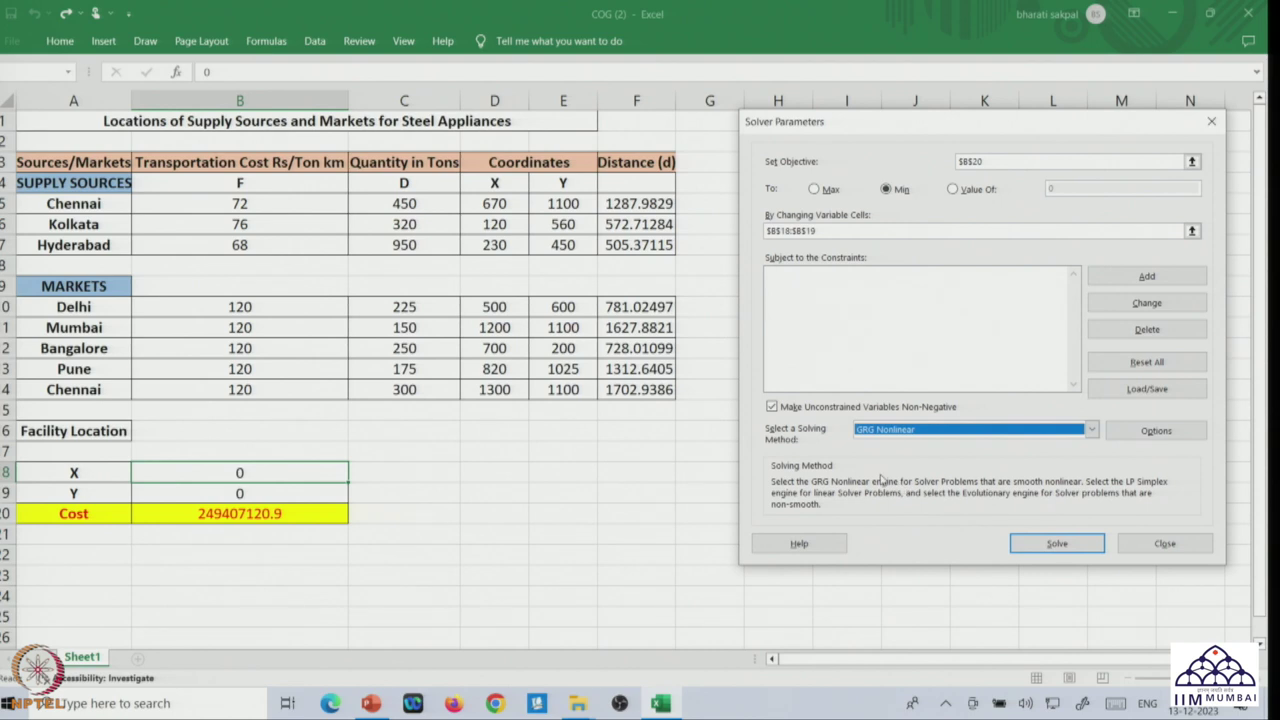
Keep Solver's solution X=499.999, Y=599.994 at cost 120391570.3, then switch to PowerPoint.
click(1066, 551)
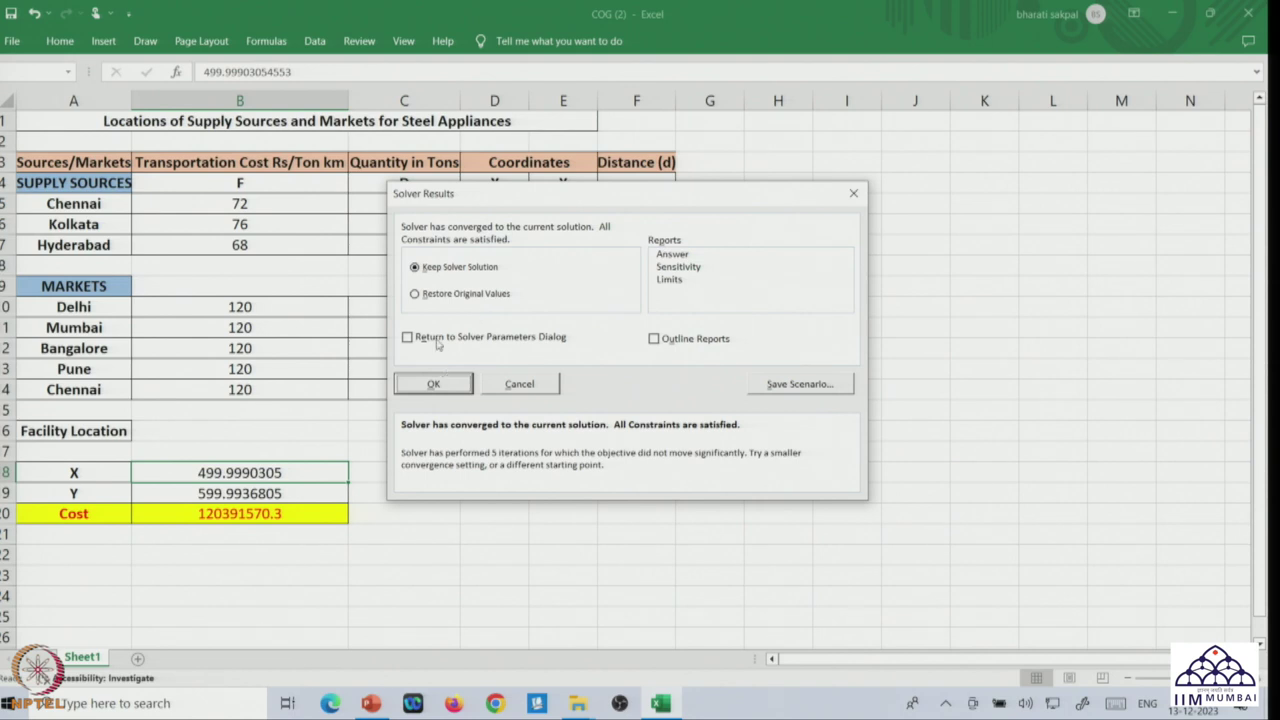
click(430, 386)
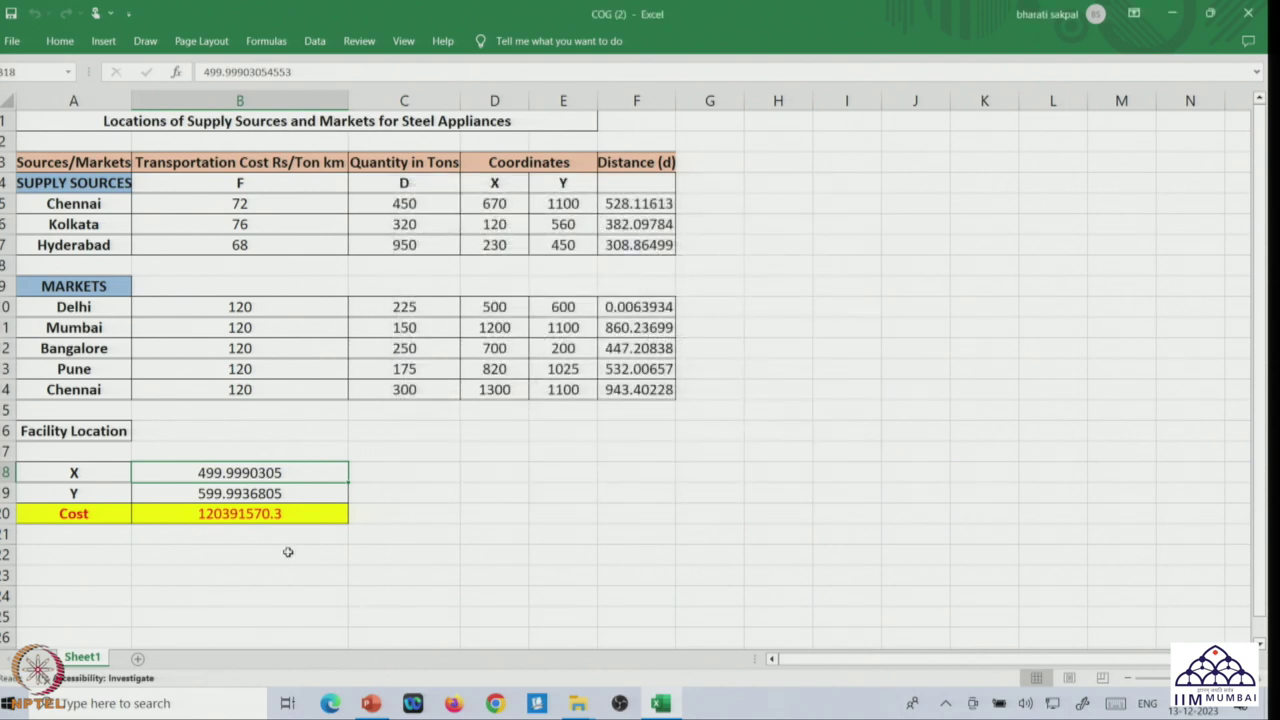
drag(265, 468, 262, 493)
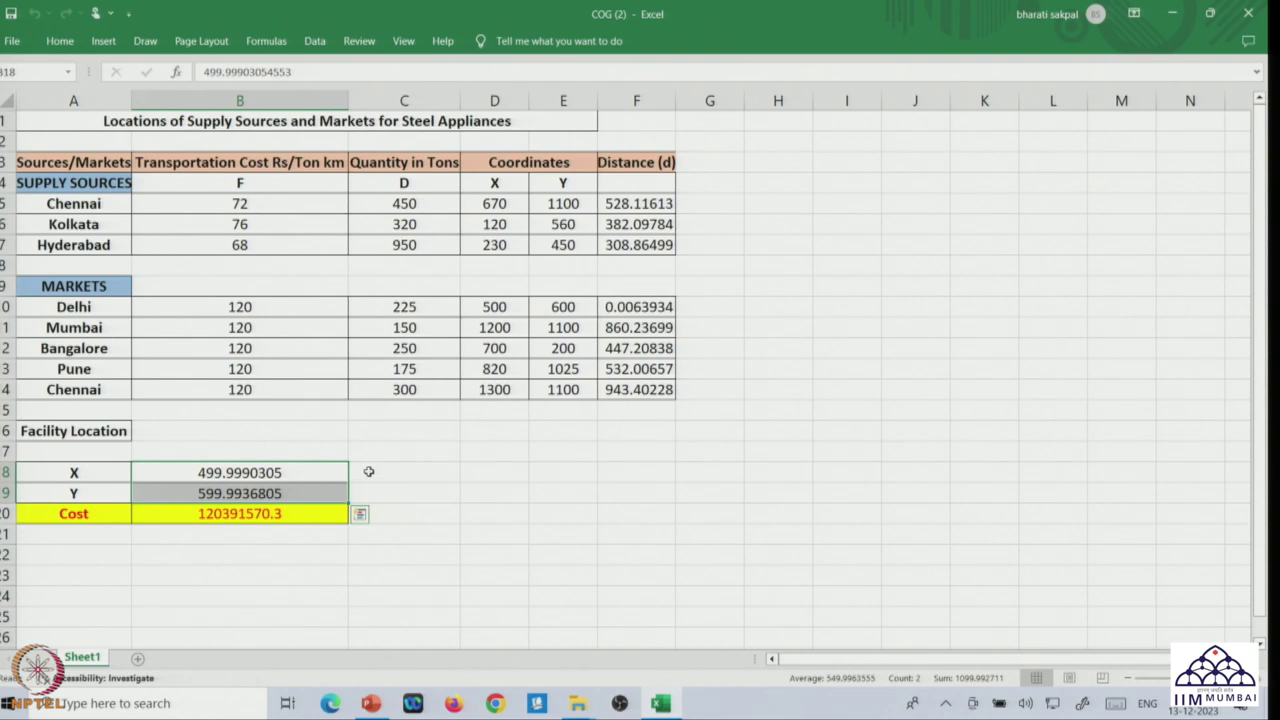
click(312, 485)
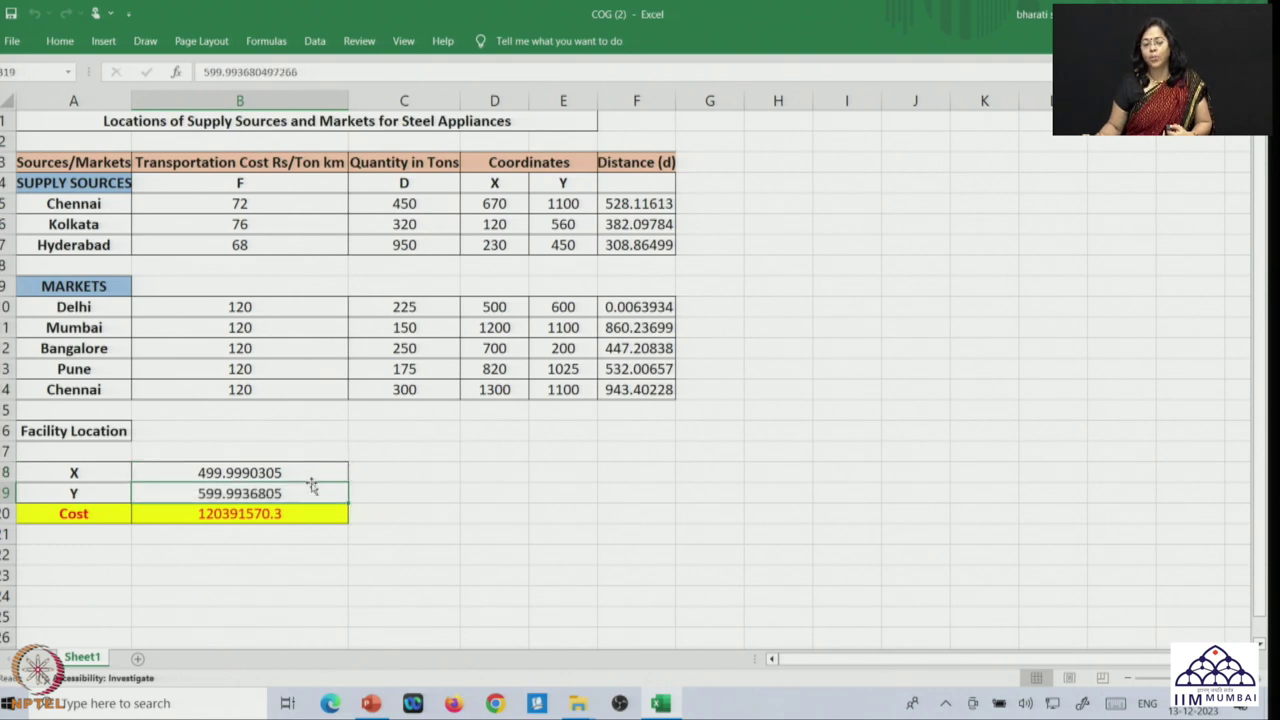
drag(310, 466, 326, 489)
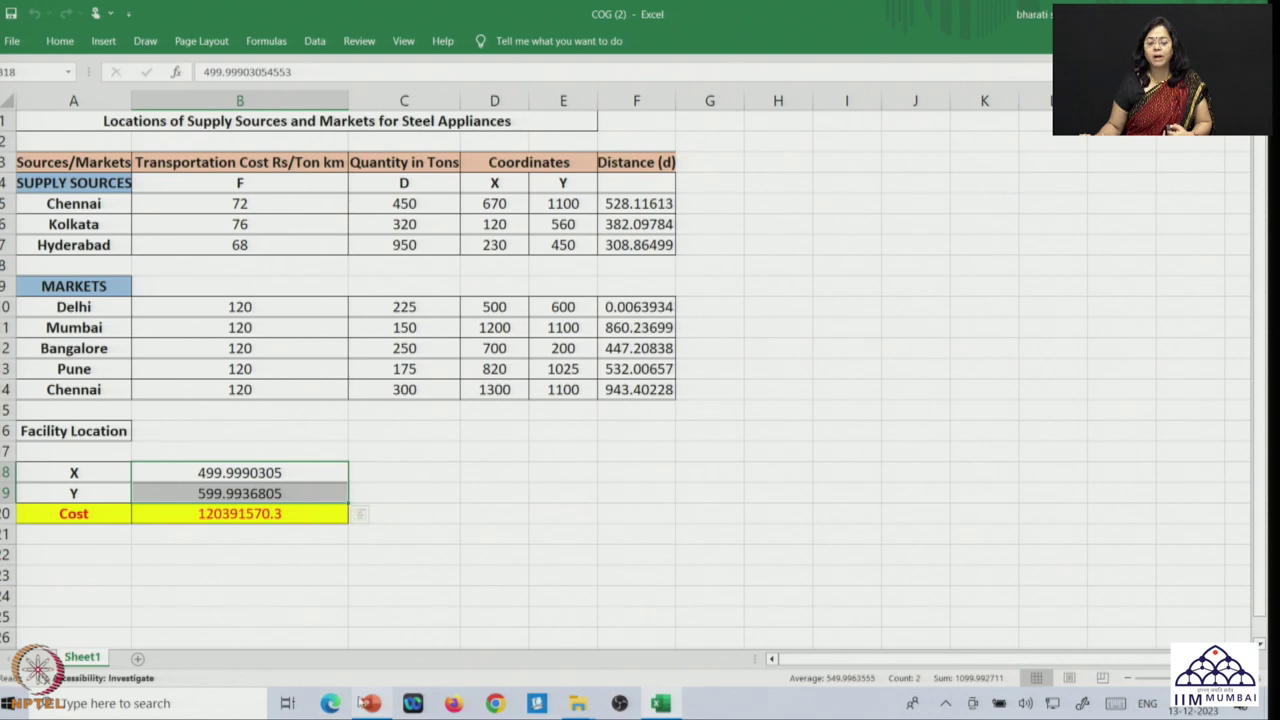
click(378, 706)
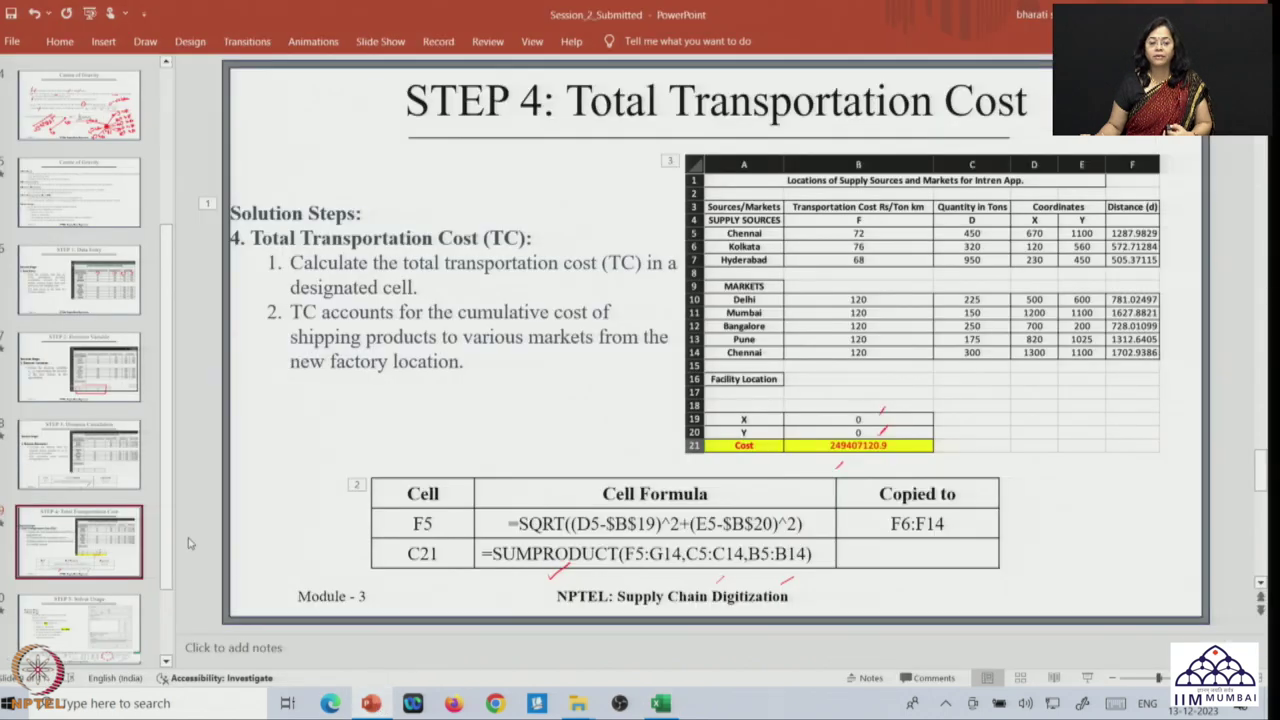